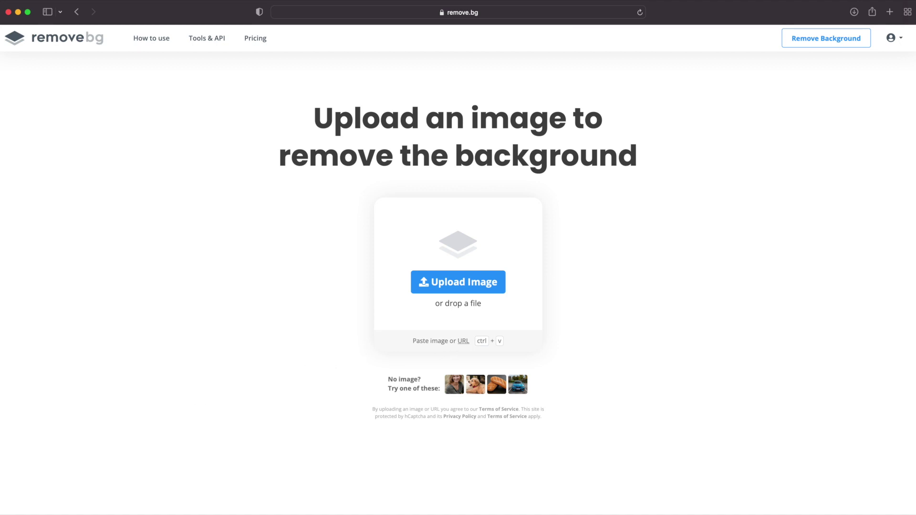
Upload the curly-haired austin-wade portrait from the Assets folder to remove.bg for background removal.
left_click(465, 513)
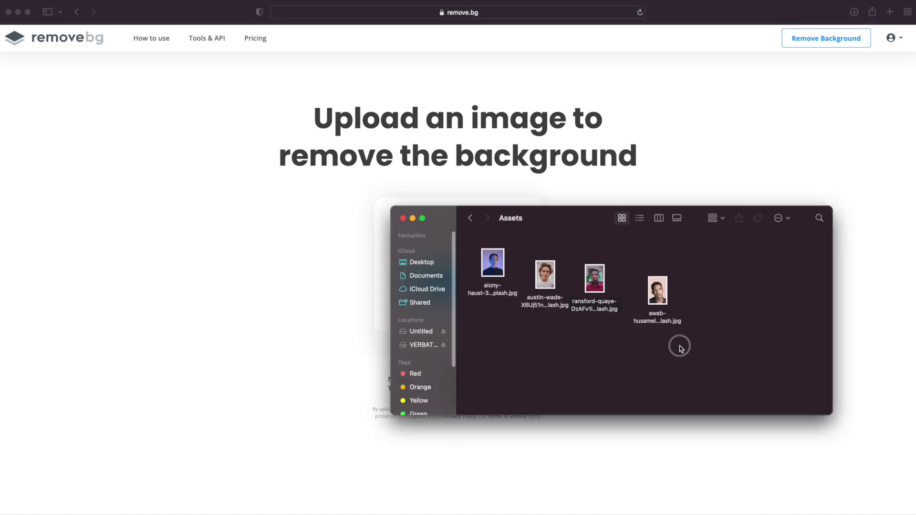
left_click(547, 288)
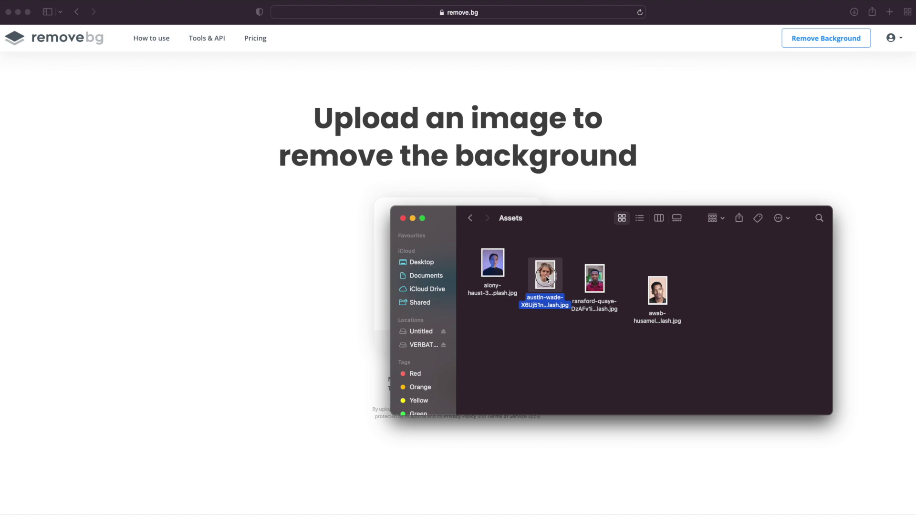
left_click_drag(547, 279, 292, 250)
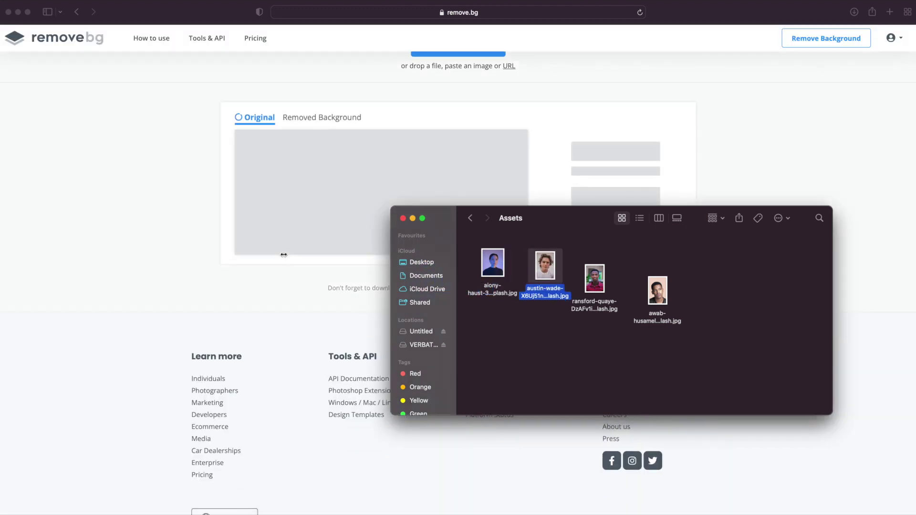
left_click(728, 137)
scroll(691, 194, "up", 3)
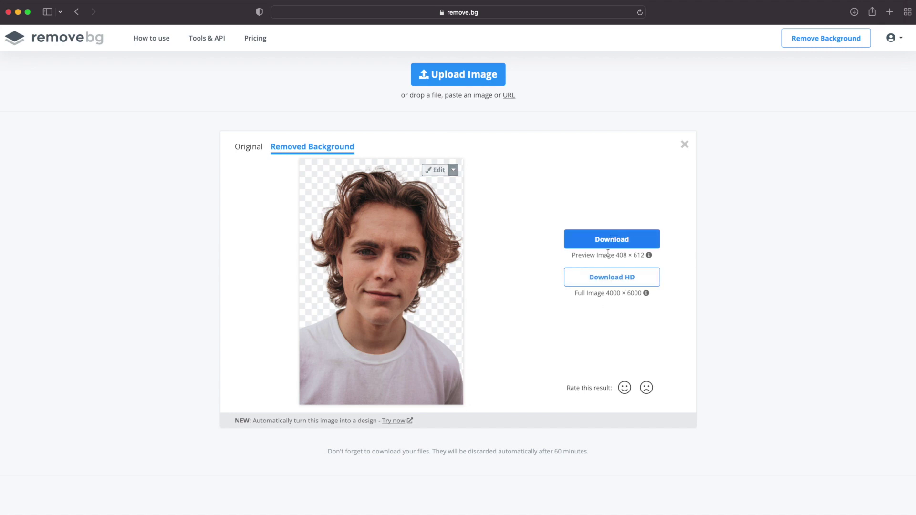
Download the remove.bg cutout as a full-resolution HD PNG.
left_click(607, 279)
left_click(535, 374)
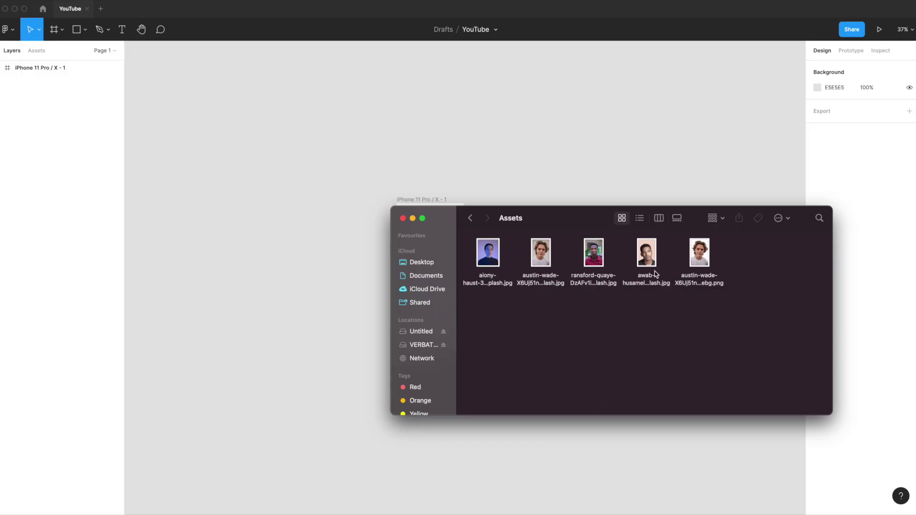
Import ebg.png onto the Figma canvas beside the iPhone frame and scale it to 460×690.
left_click_drag(593, 220, 684, 213)
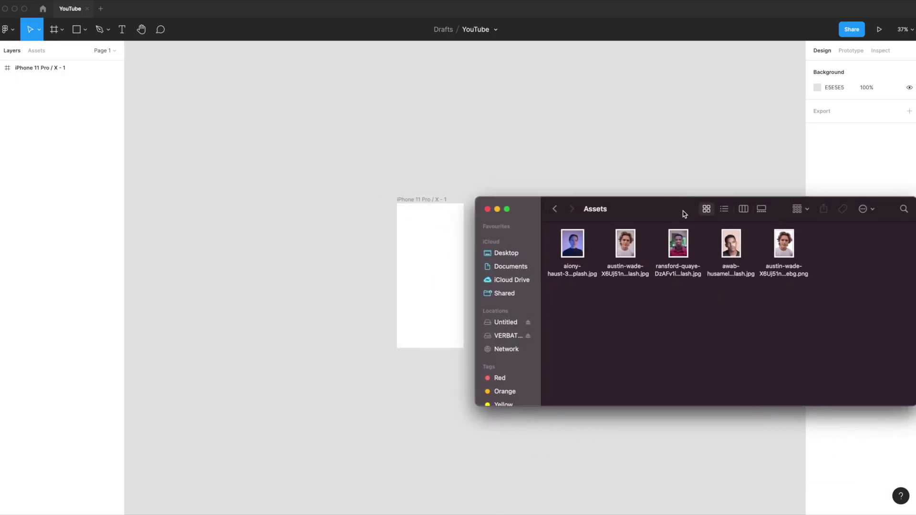
left_click(780, 246)
left_click_drag(674, 247, 385, 253)
left_click(568, 147)
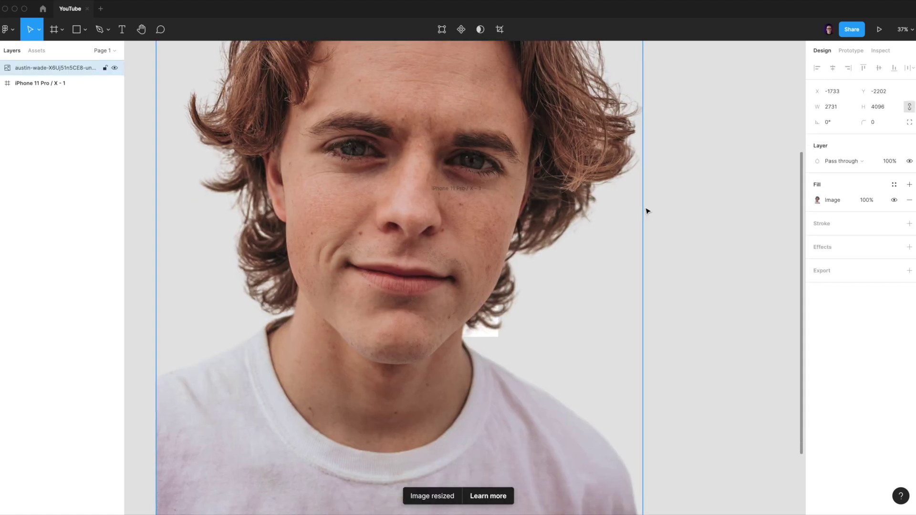
left_click_drag(647, 211, 491, 306)
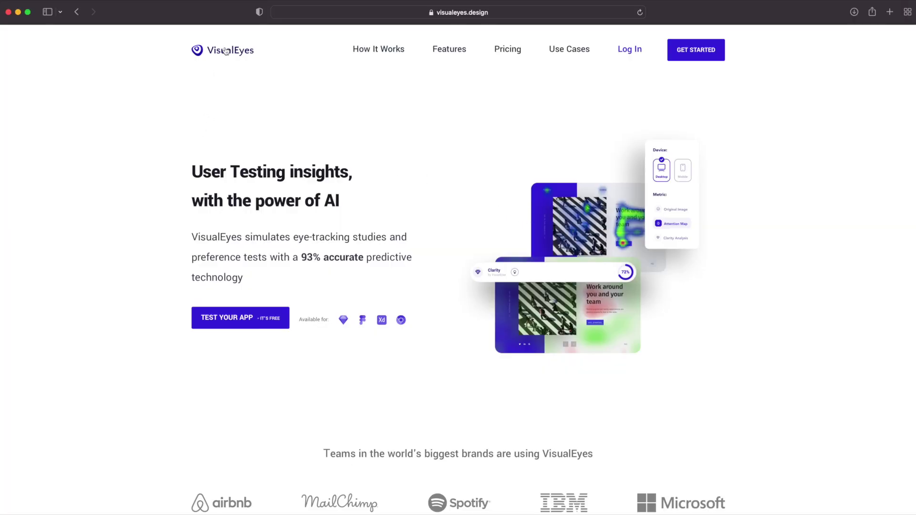
Preview the X - 1.png headphones mockup and shift the preview window over the webpage.
key("super+Tab")
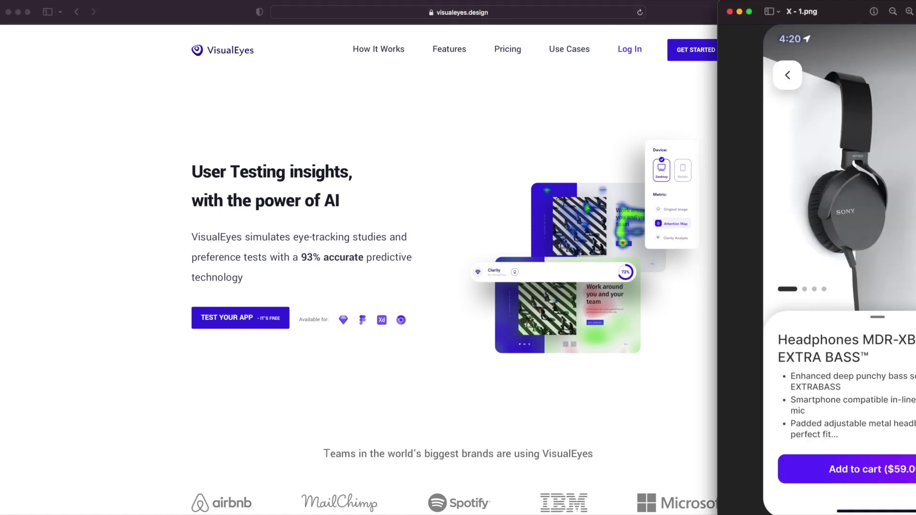
left_click_drag(850, 14, 726, 12)
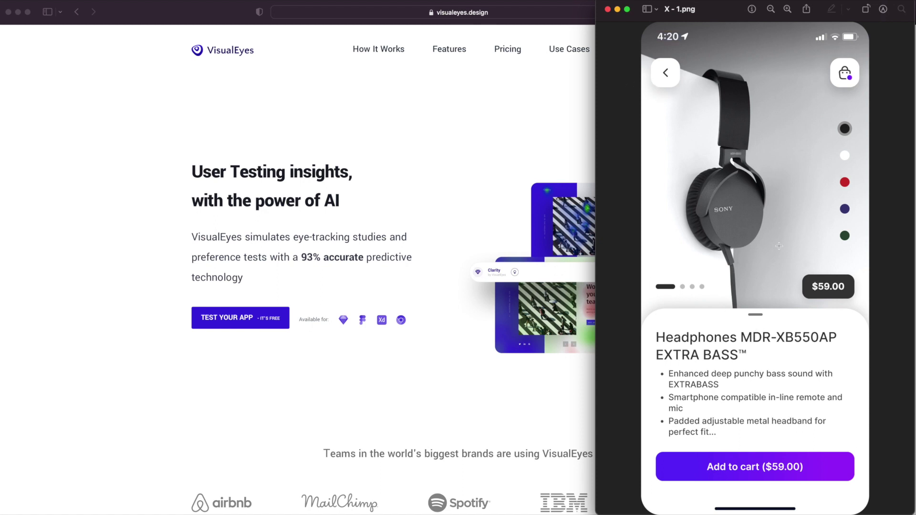
left_click_drag(727, 14, 702, 10)
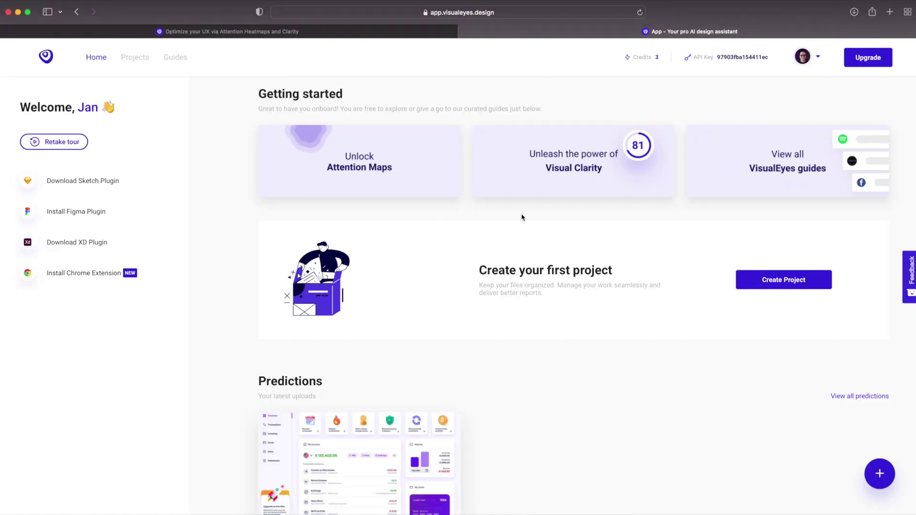
Start a new prediction from the dashboard's + button via Make a Prediction.
scroll(637, 314, "down", 2)
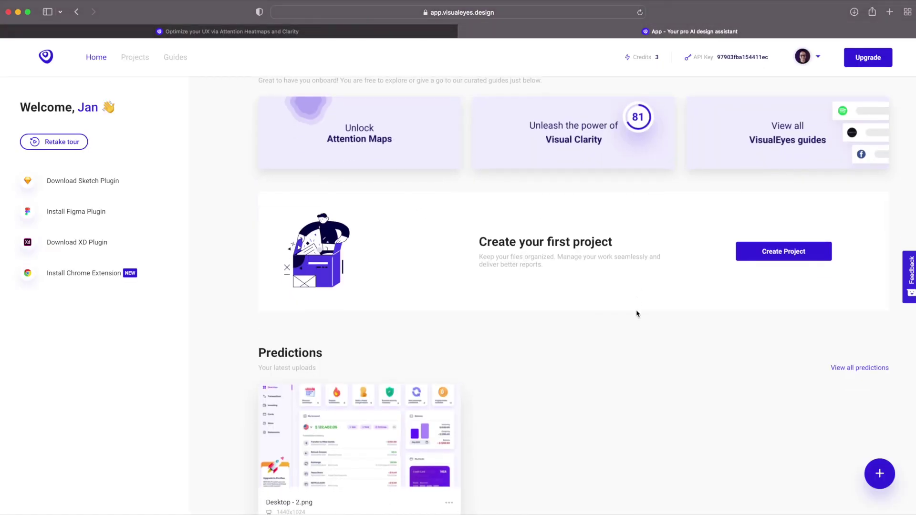
scroll(637, 314, "up", 3)
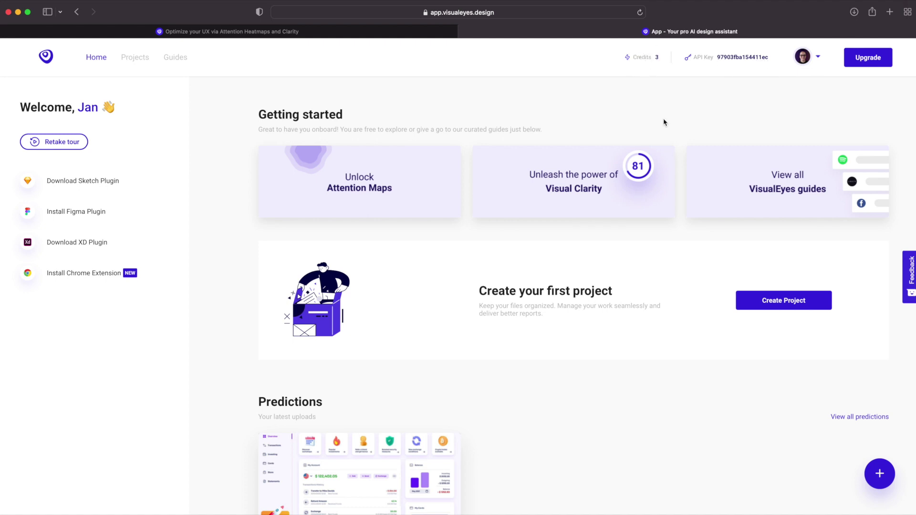
scroll(663, 122, "down", 4)
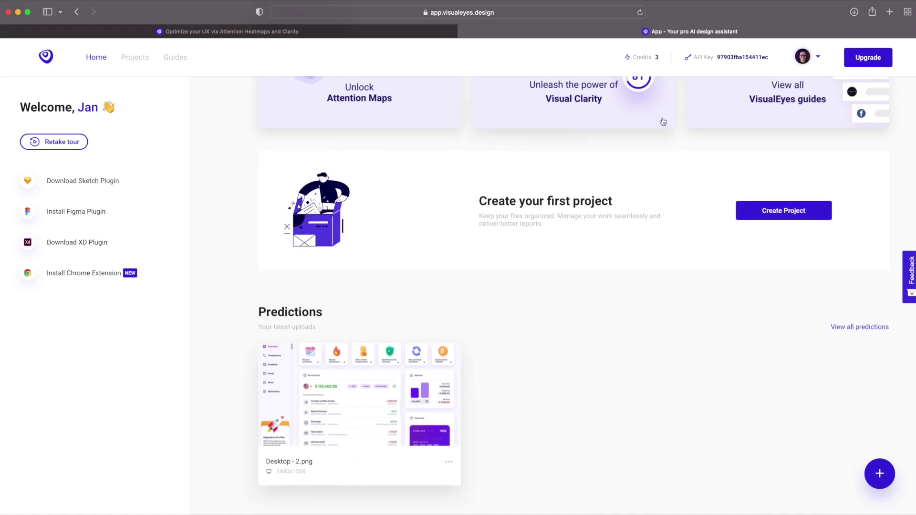
scroll(663, 122, "up", 4)
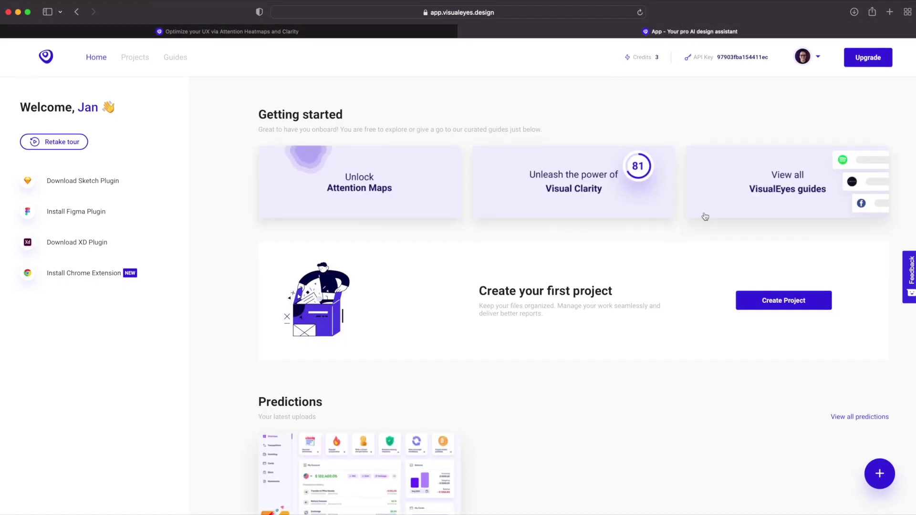
left_click(880, 473)
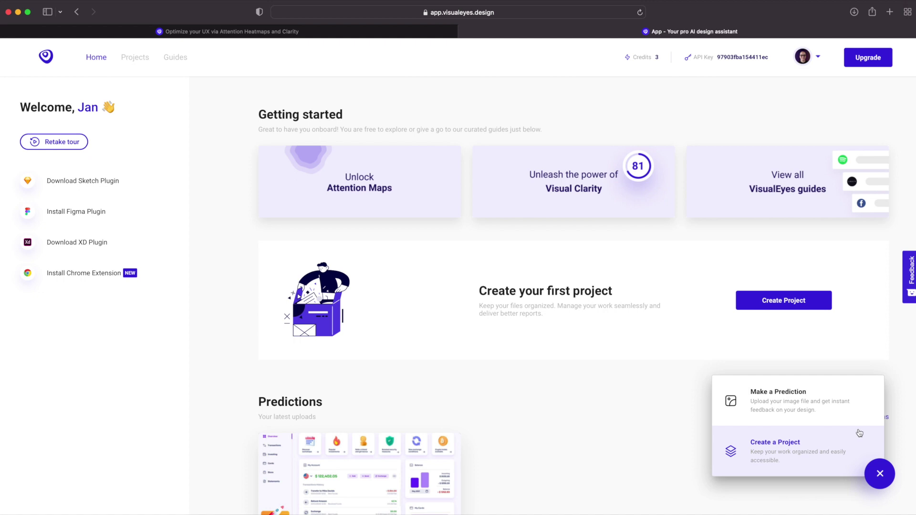
left_click(833, 401)
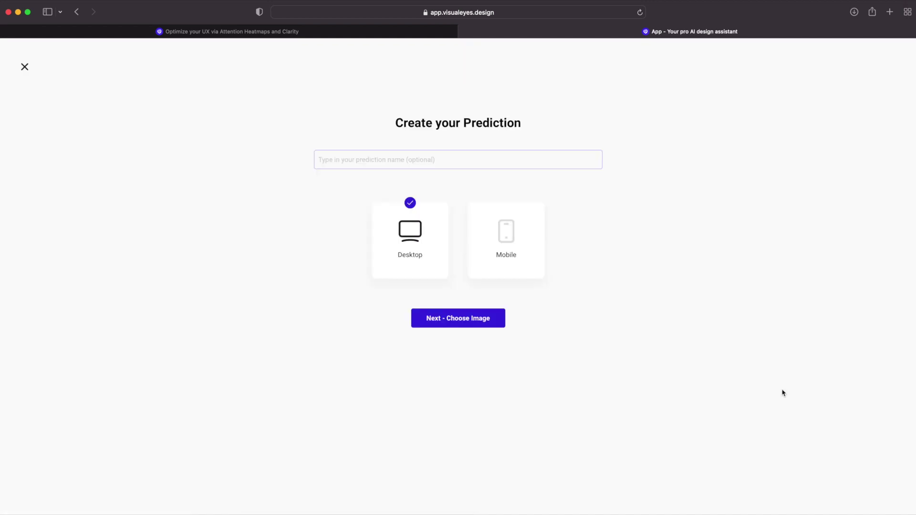
Choose Mobile as the device type and name the prediction 'Sony'.
left_click(504, 253)
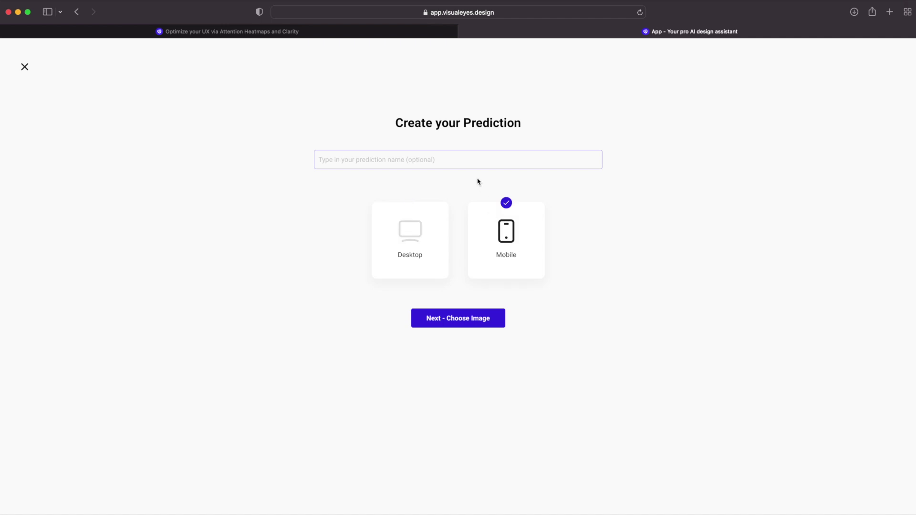
left_click(468, 162)
type("Sony")
left_click(454, 315)
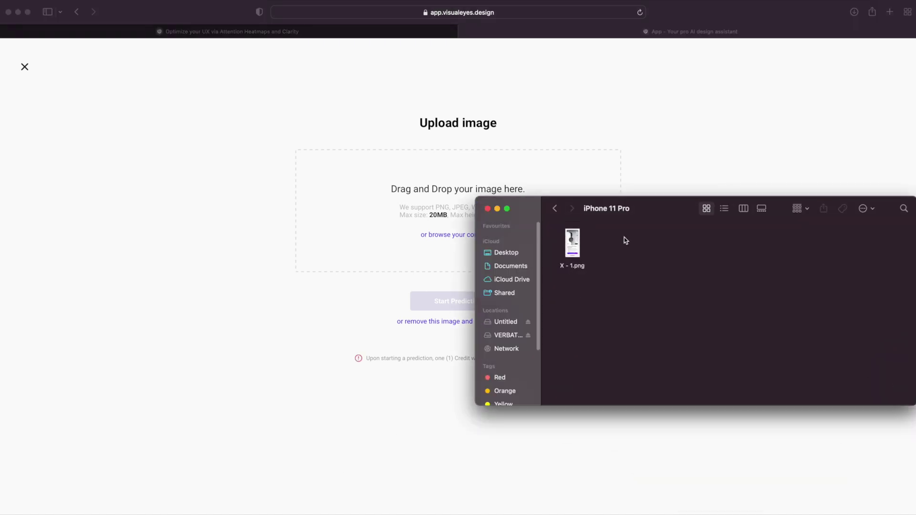
Upload X - 1.png as the prediction image and start the attention prediction.
left_click_drag(572, 242, 393, 219)
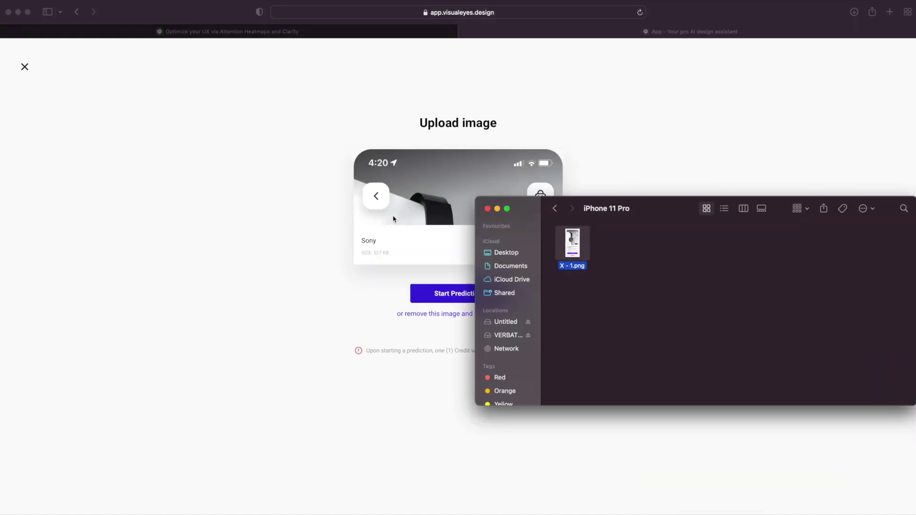
left_click(601, 169)
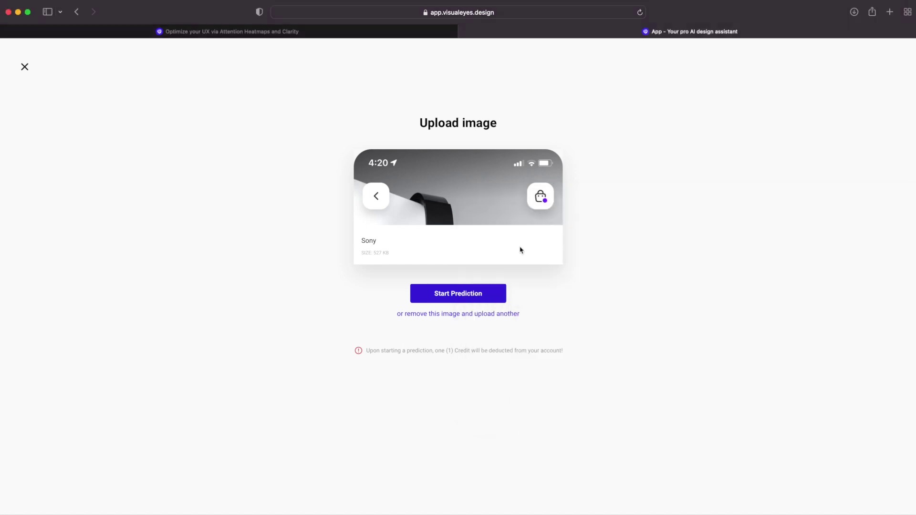
left_click(486, 298)
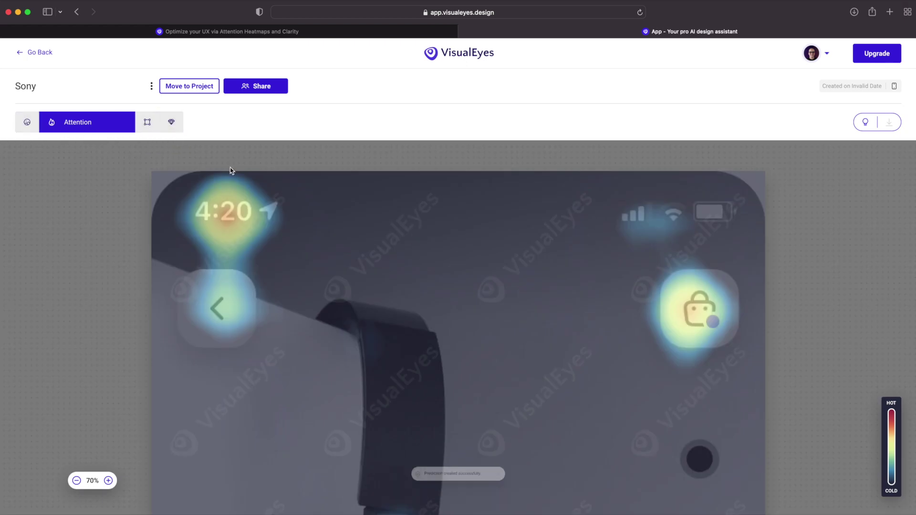
Scroll the Sony heatmap down to the locked upgrade area and back to the top.
scroll(353, 210, "down", 5)
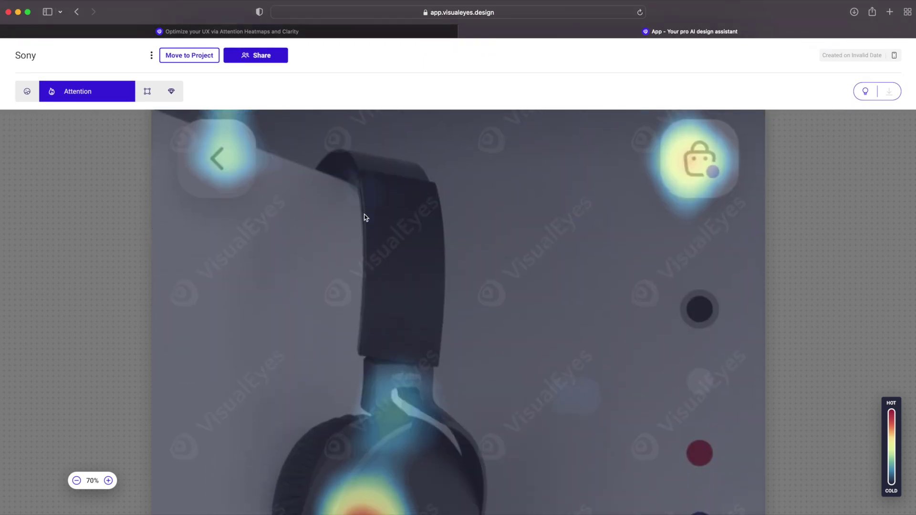
scroll(365, 217, "down", 10)
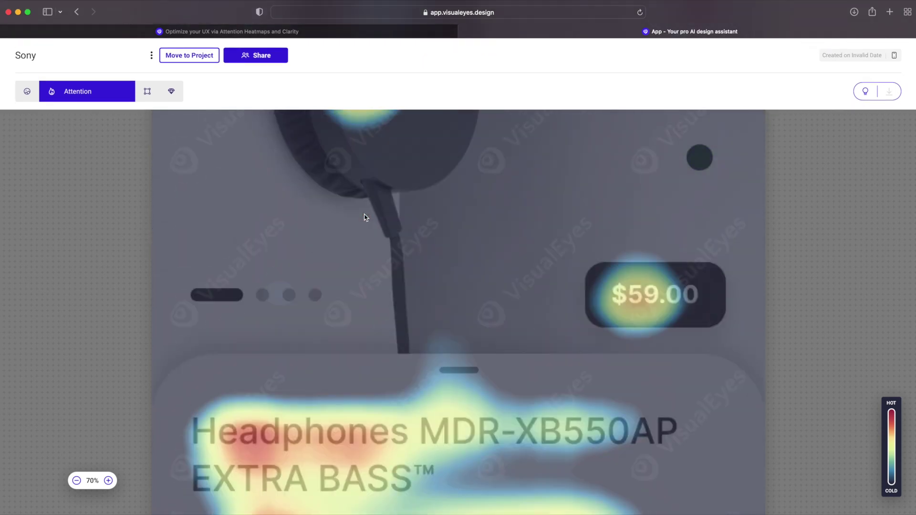
scroll(365, 217, "down", 10)
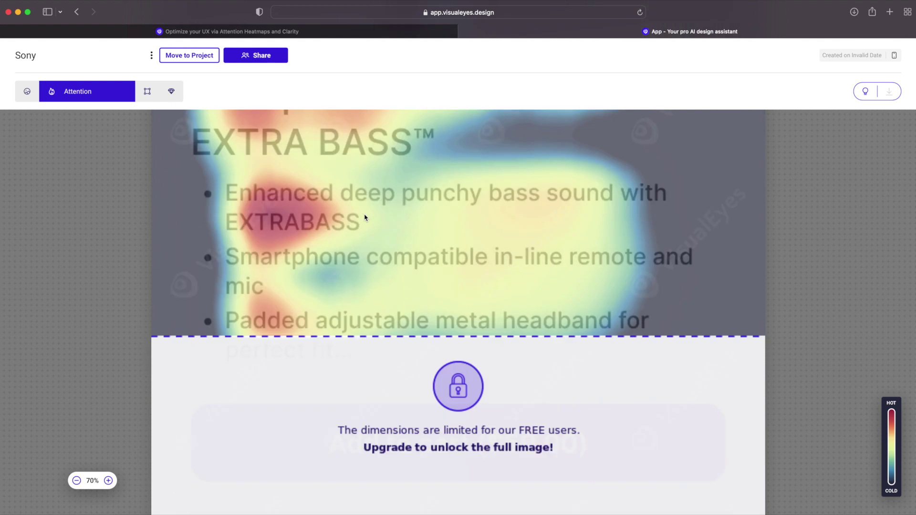
scroll(365, 218, "up", 20)
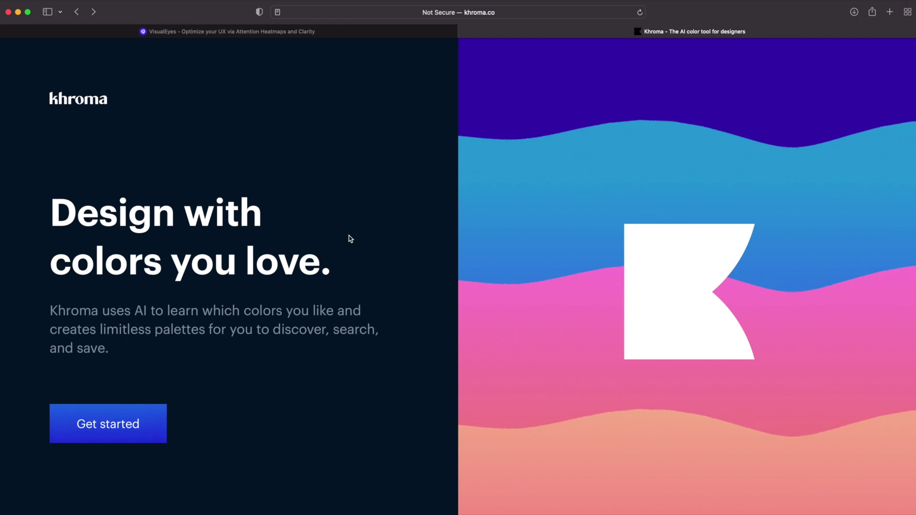
Browse Khroma's landing-page features, then begin the Get started colour onboarding.
scroll(216, 207, "down", 1)
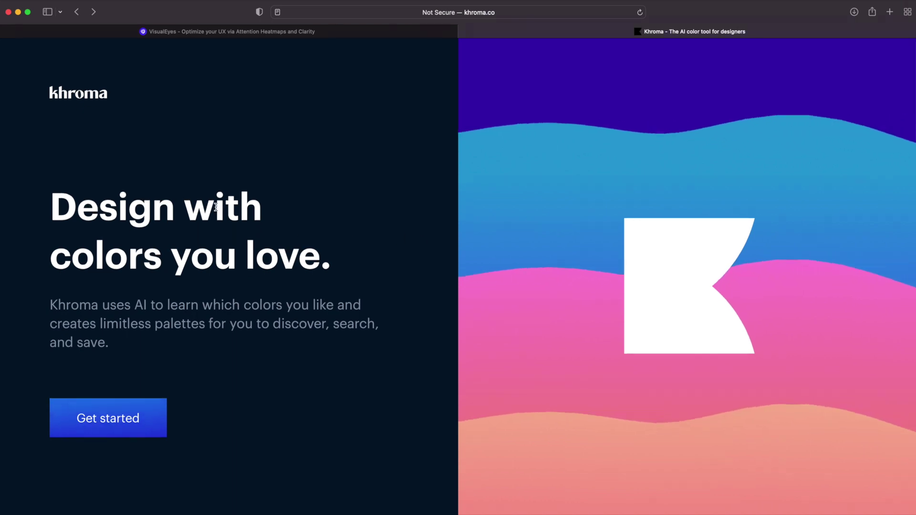
scroll(257, 219, "up", 1)
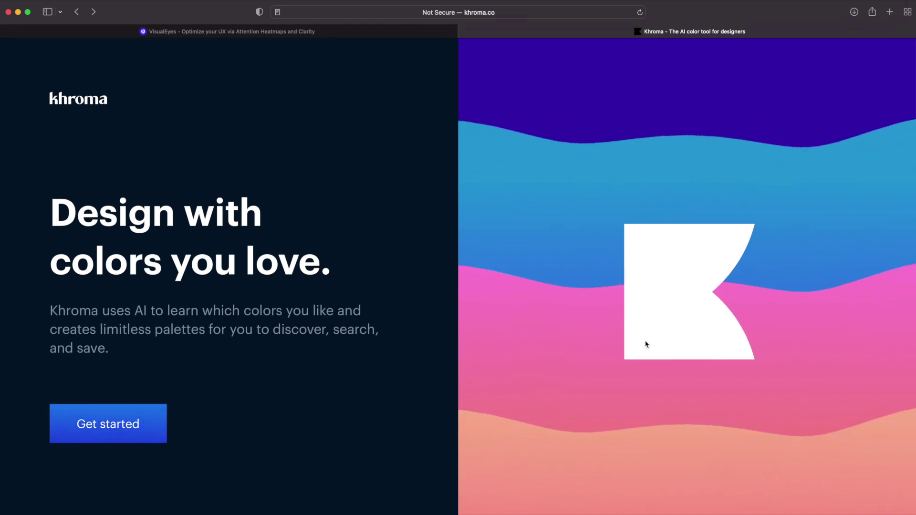
scroll(646, 344, "down", 3)
scroll(646, 344, "down", 10)
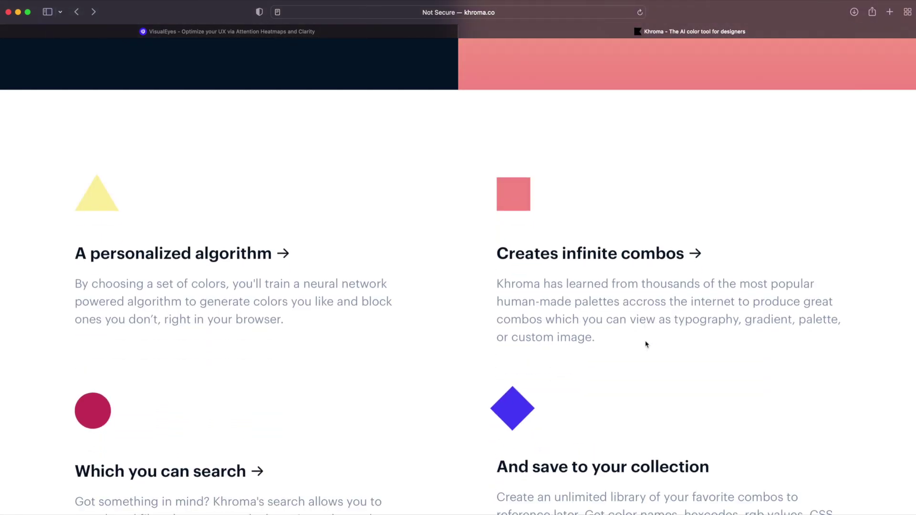
scroll(646, 343, "up", 3)
scroll(646, 343, "up", 10)
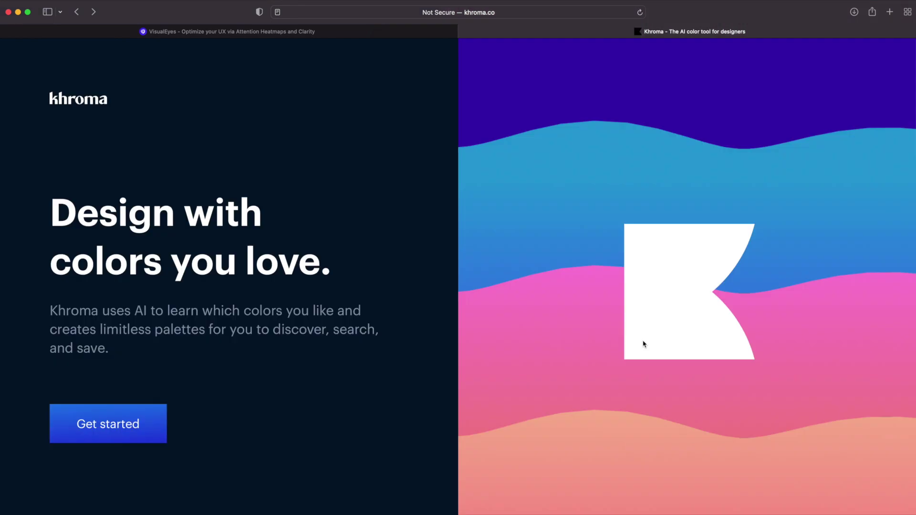
left_click(133, 421)
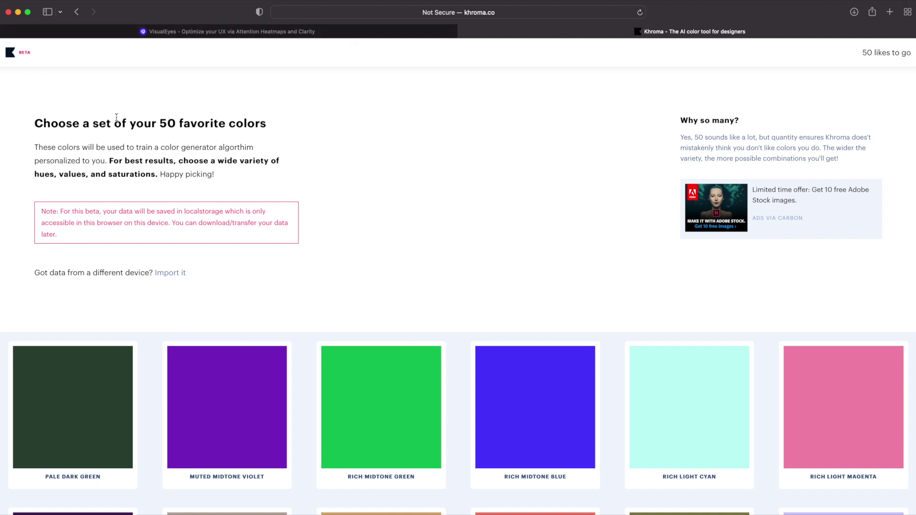
Like the Rich Midtone Blue and Muted Midtone Violet swatches in the colour grid.
left_click_drag(76, 118, 253, 125)
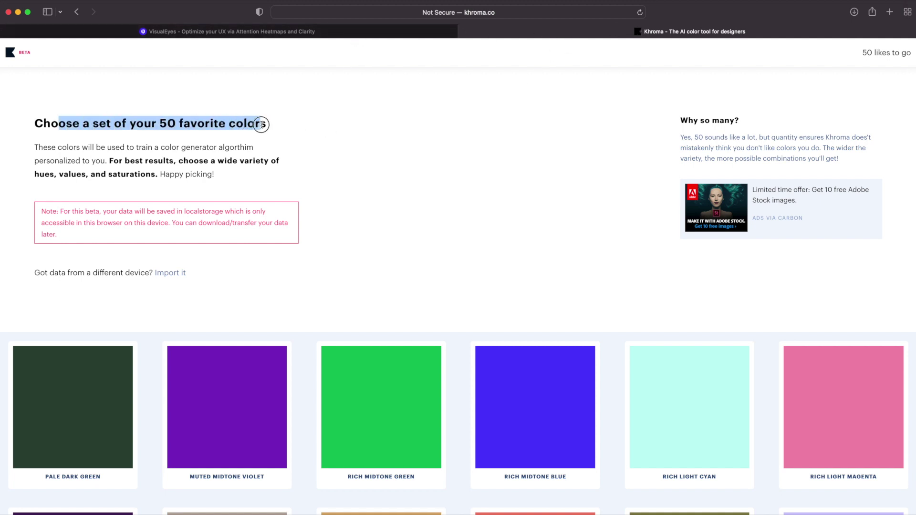
left_click(263, 125)
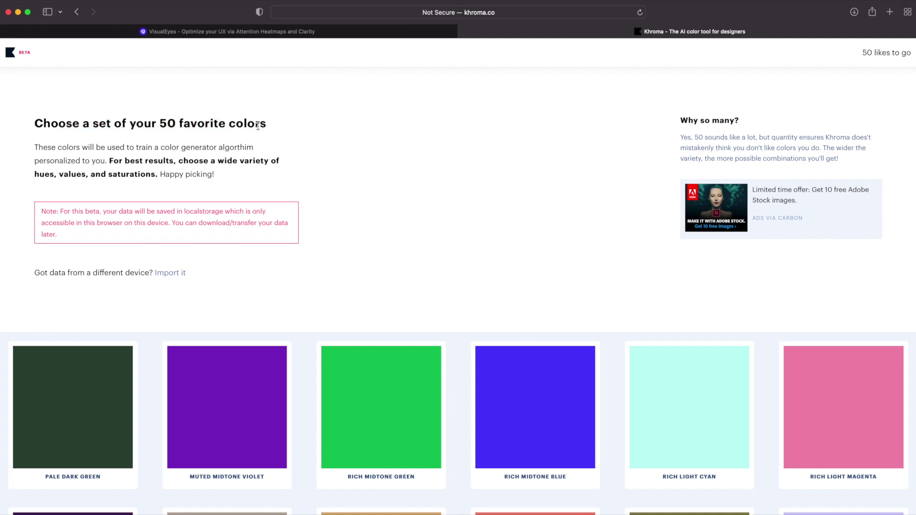
scroll(265, 127, "down", 2)
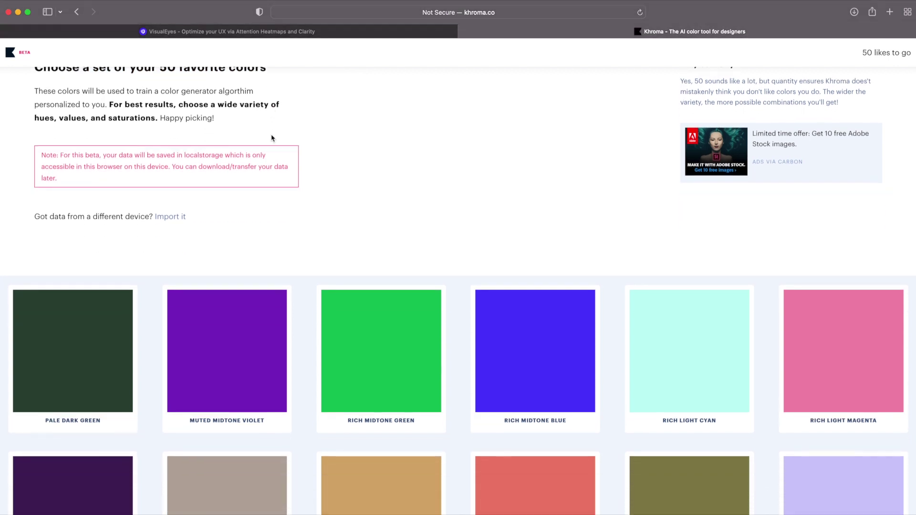
left_click(554, 349)
left_click(237, 342)
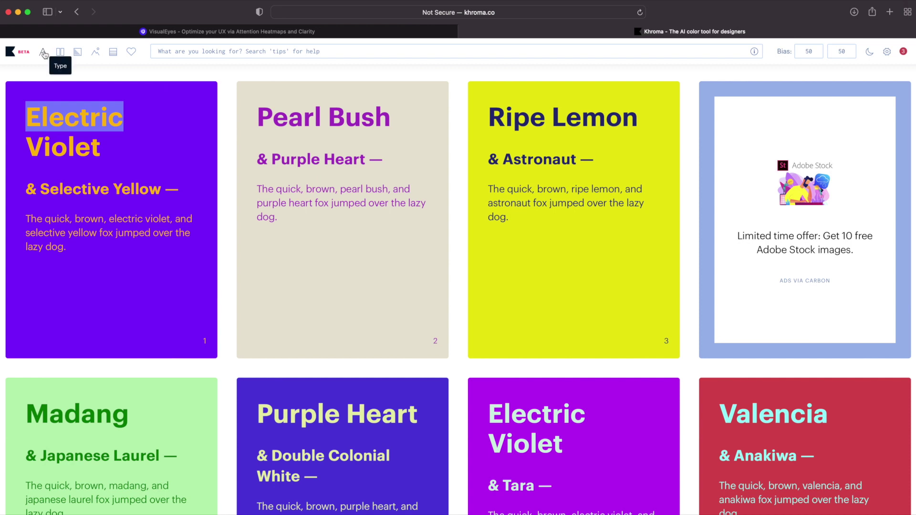
Switch the palettes to another display style, then to Type cards, and scroll through them.
left_click(77, 52)
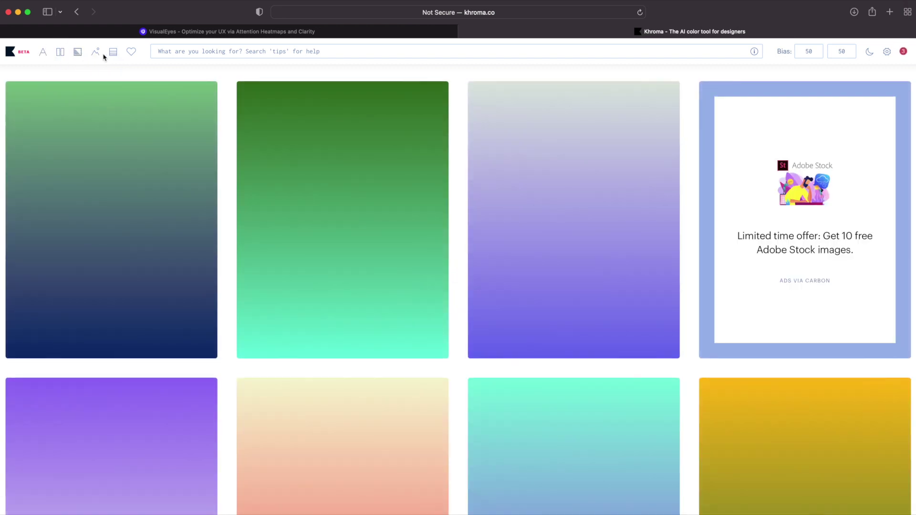
left_click(46, 55)
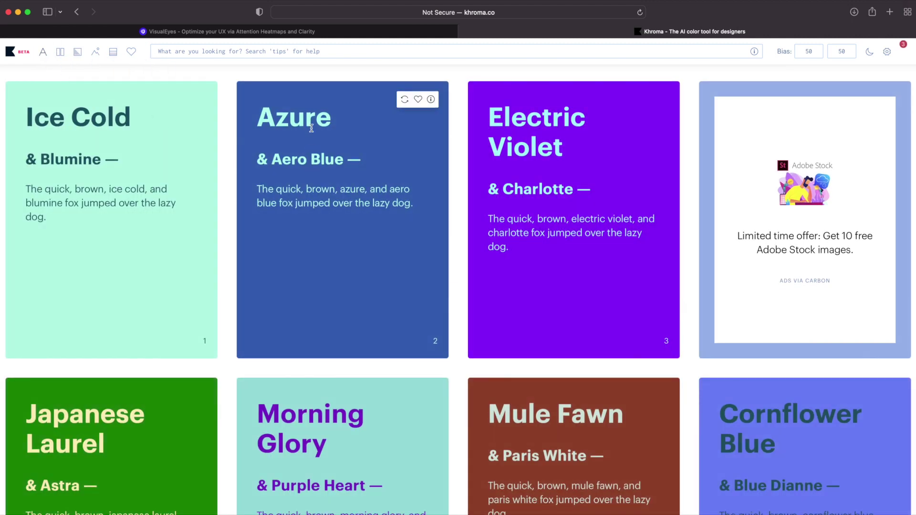
scroll(312, 200, "down", 15)
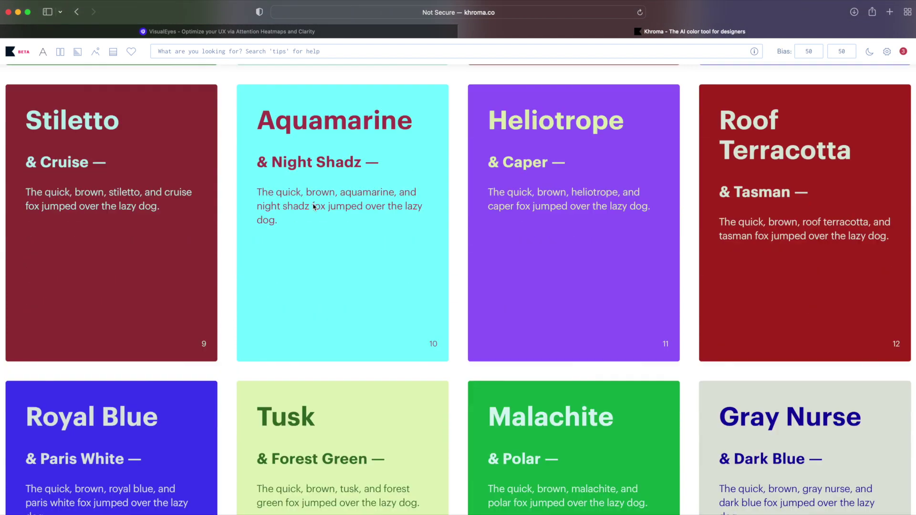
scroll(313, 207, "down", 6)
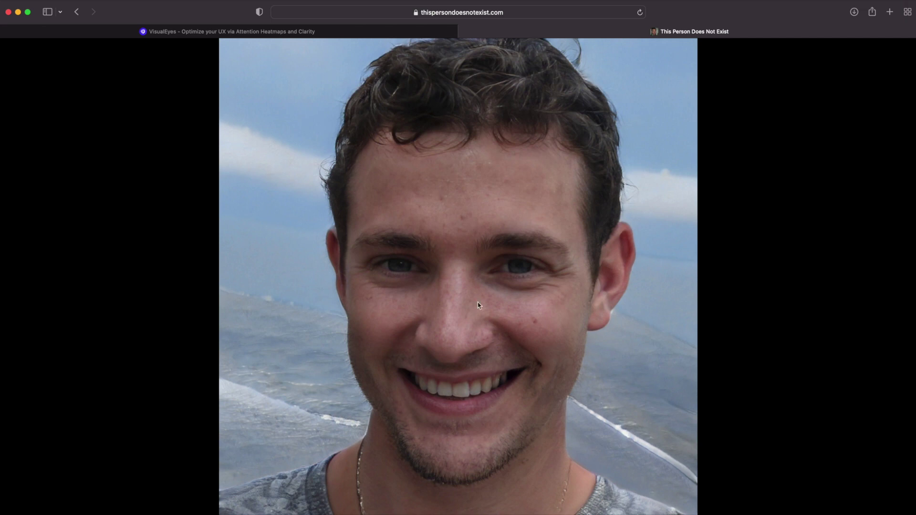
Reload This Person Does Not Exist for a new face, then Copy Image of it.
left_click(640, 14)
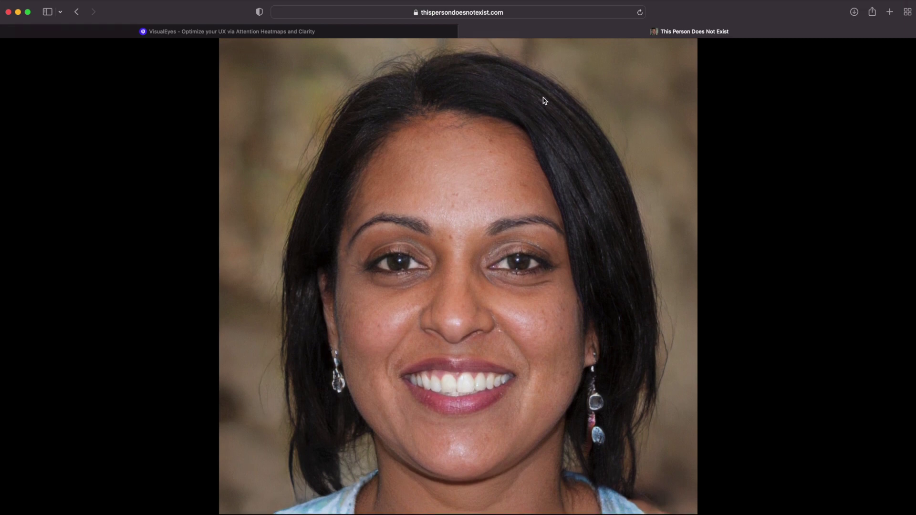
left_click(539, 212)
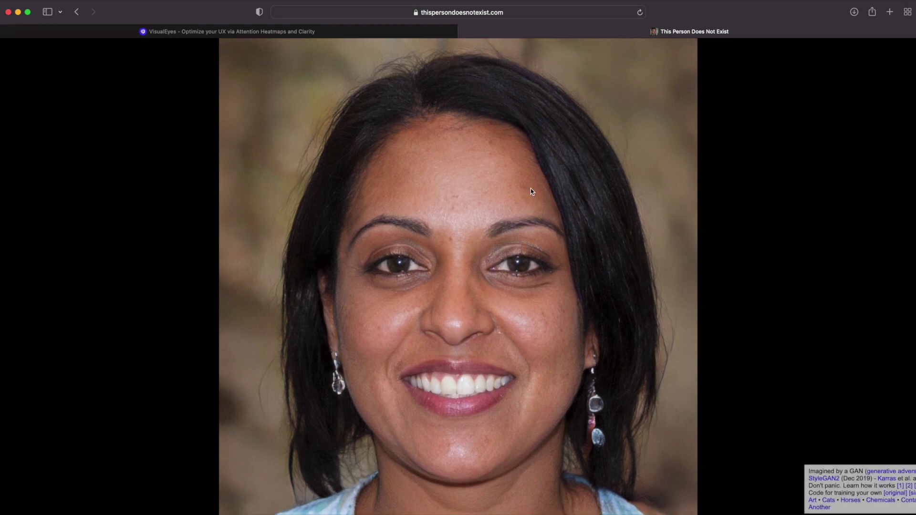
right_click(539, 209)
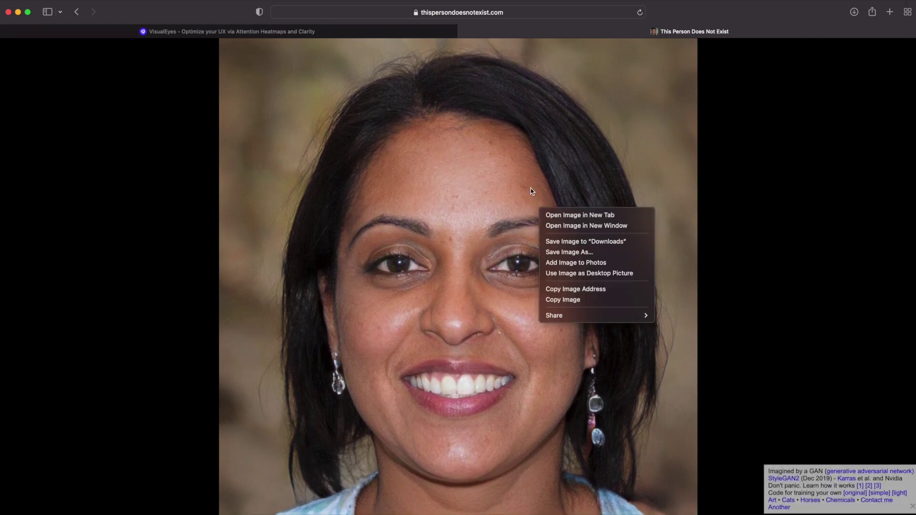
left_click(581, 299)
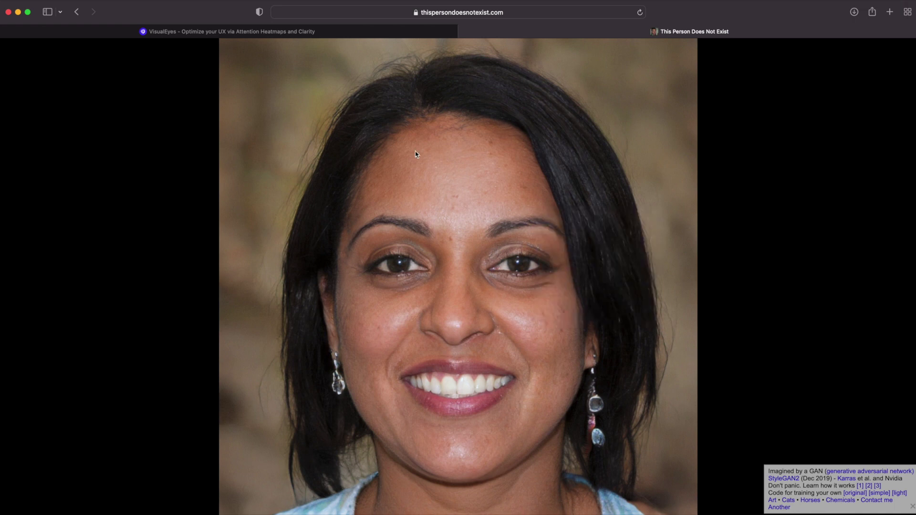